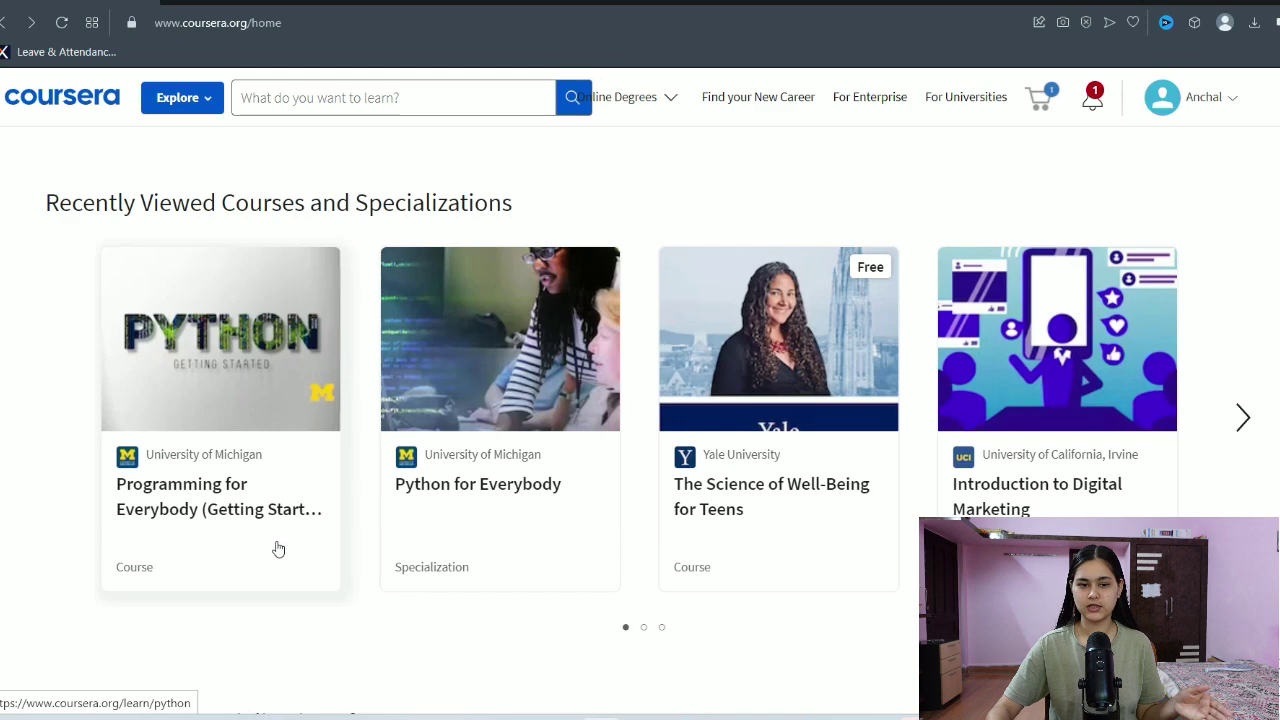
Browse the recently viewed and personalized recommendations and open Macquarie University's Excel Skills for Business specialization
left_click(1236, 424)
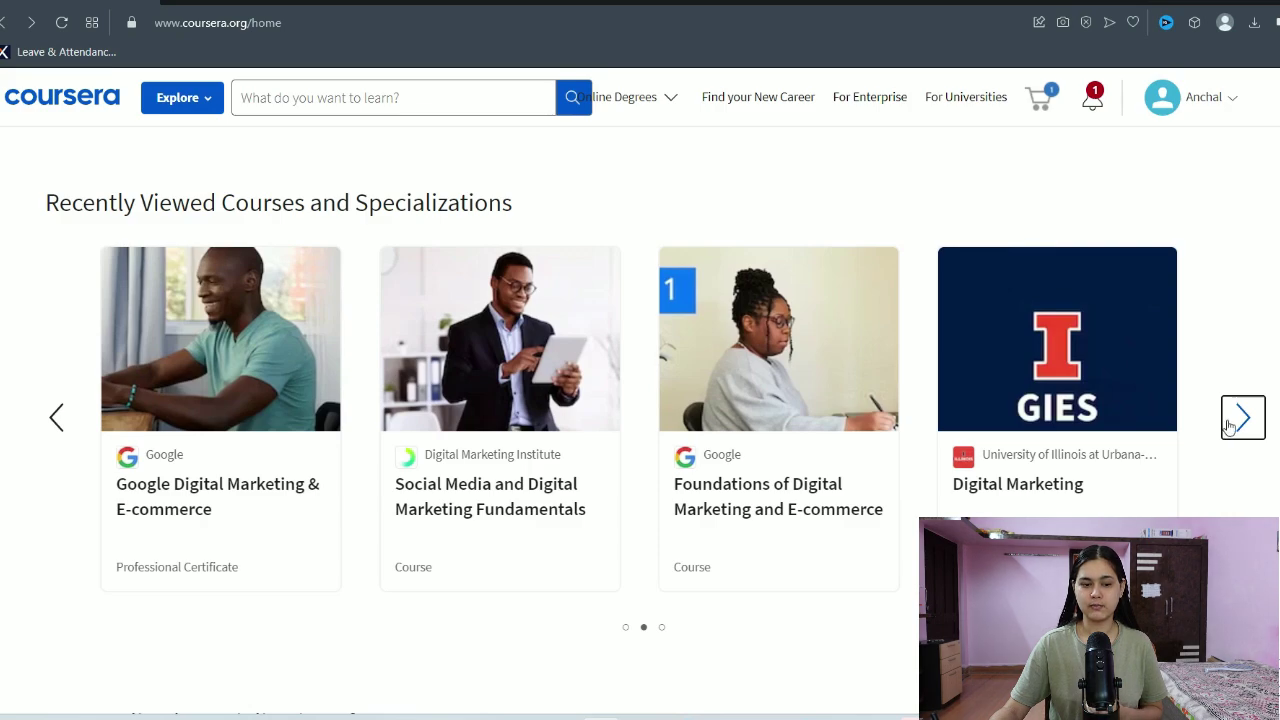
left_click(1227, 426)
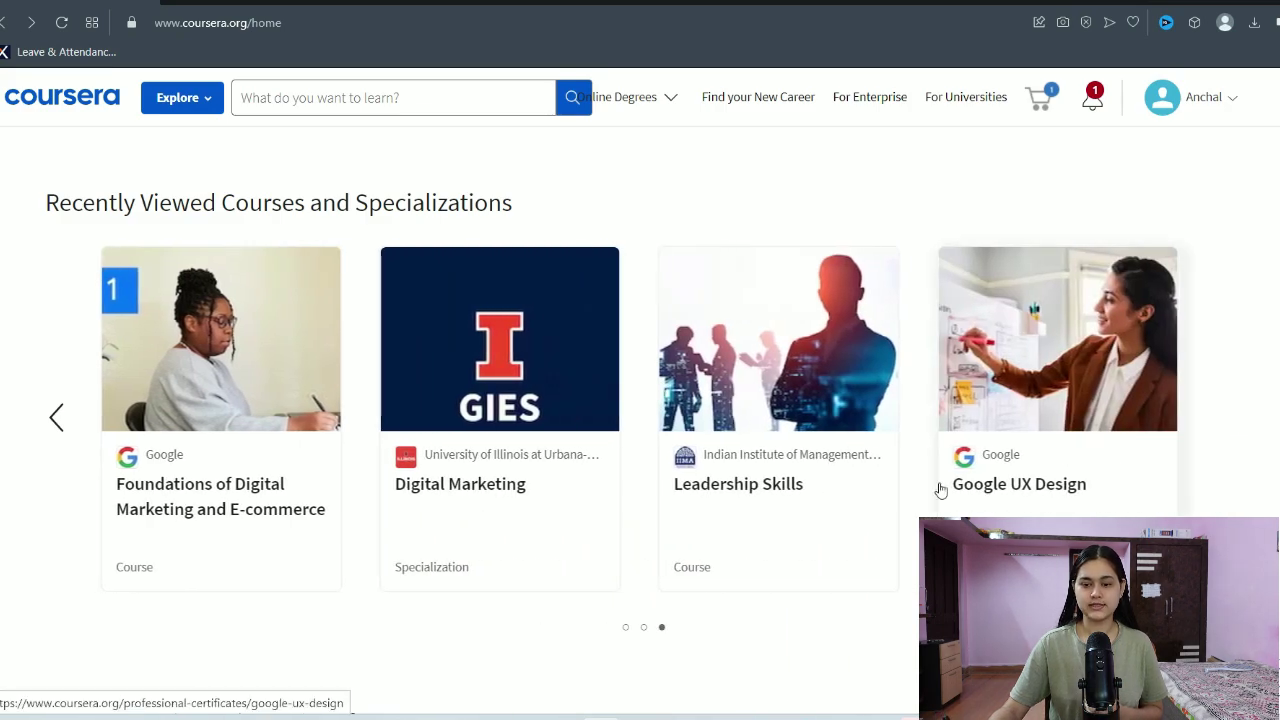
scroll(946, 483, "down", 6)
scroll(890, 440, "up", 1)
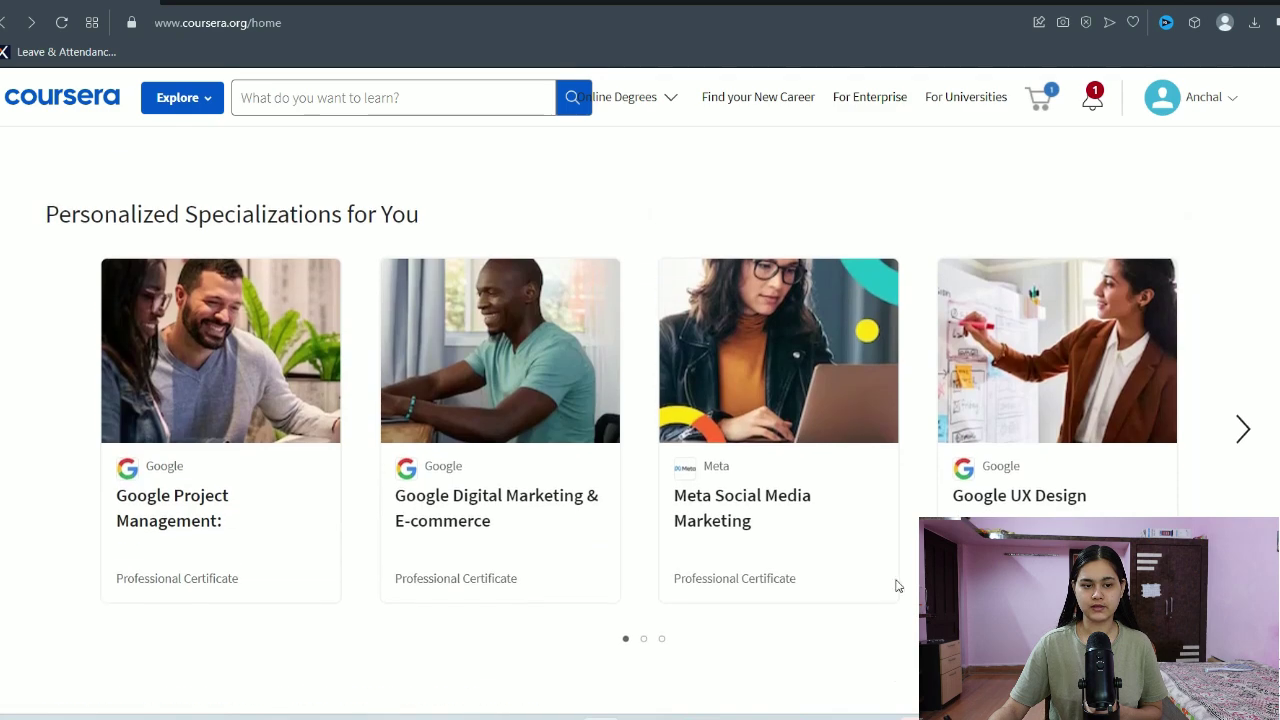
left_click_drag(926, 436, 702, 424)
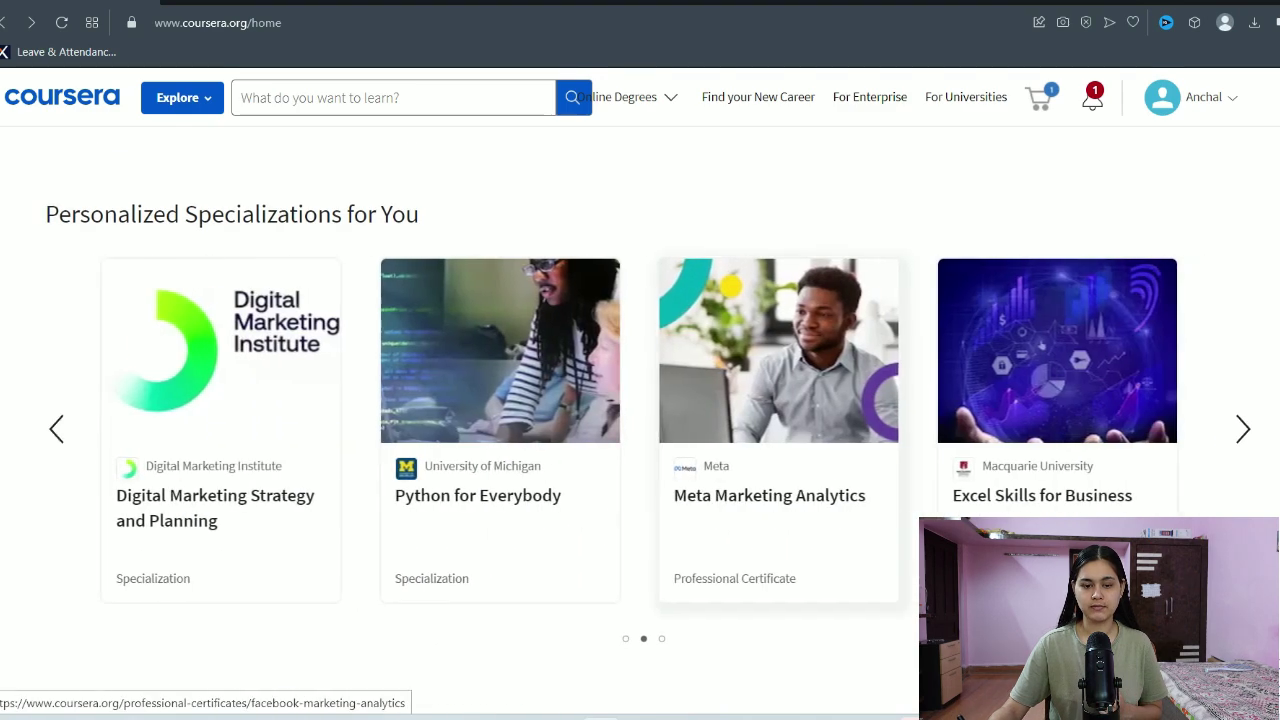
left_click(1020, 510)
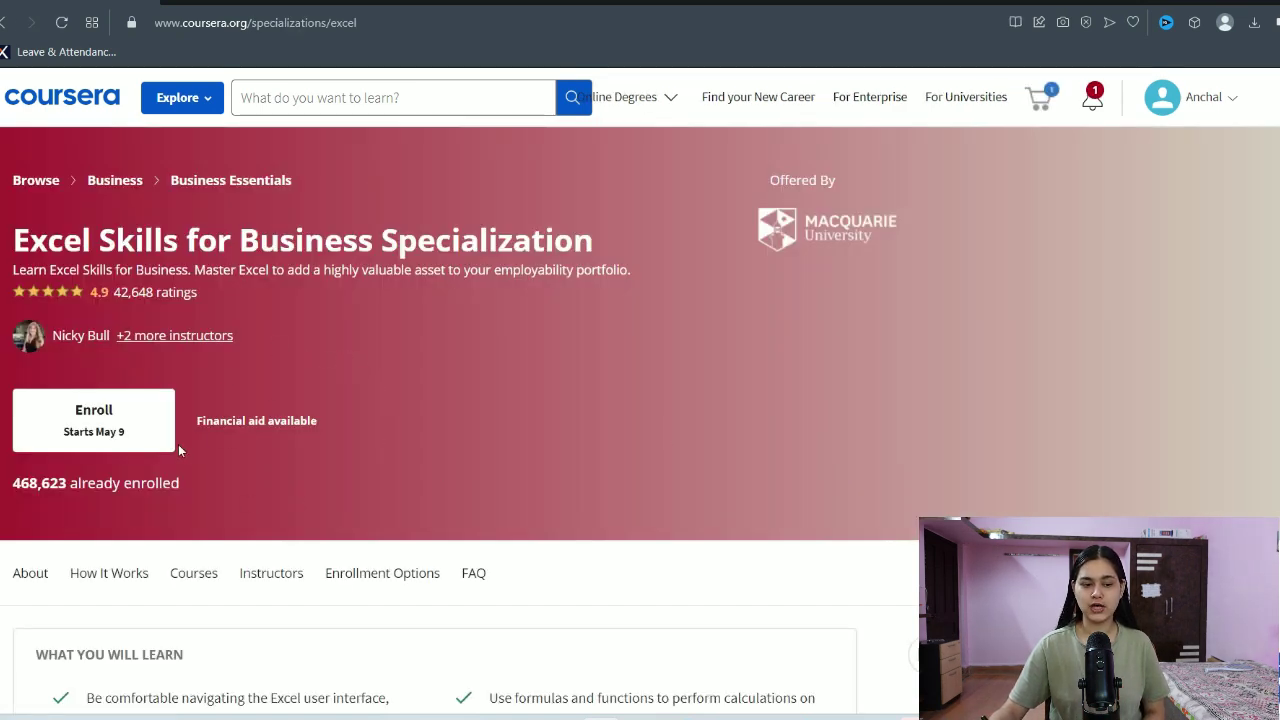
Look through the courses in the specialization and open Excel Skills for Business: Essentials
left_click(128, 430)
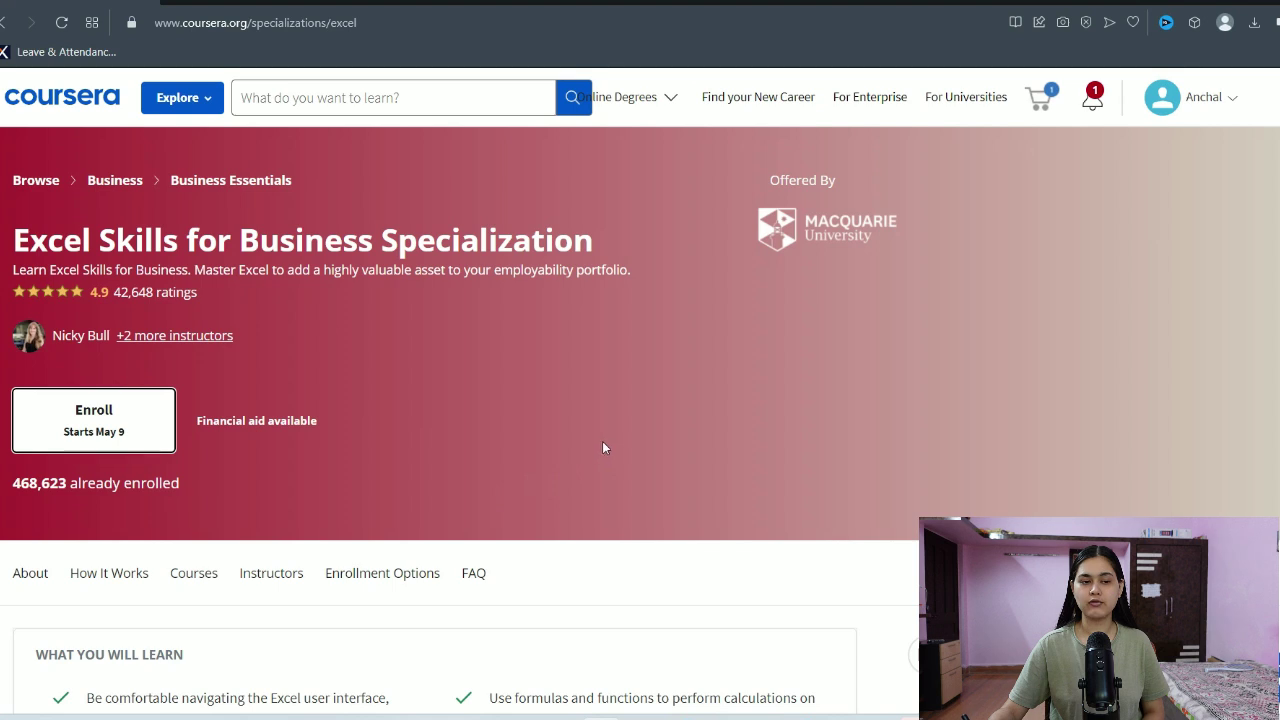
scroll(522, 343, "down", 2)
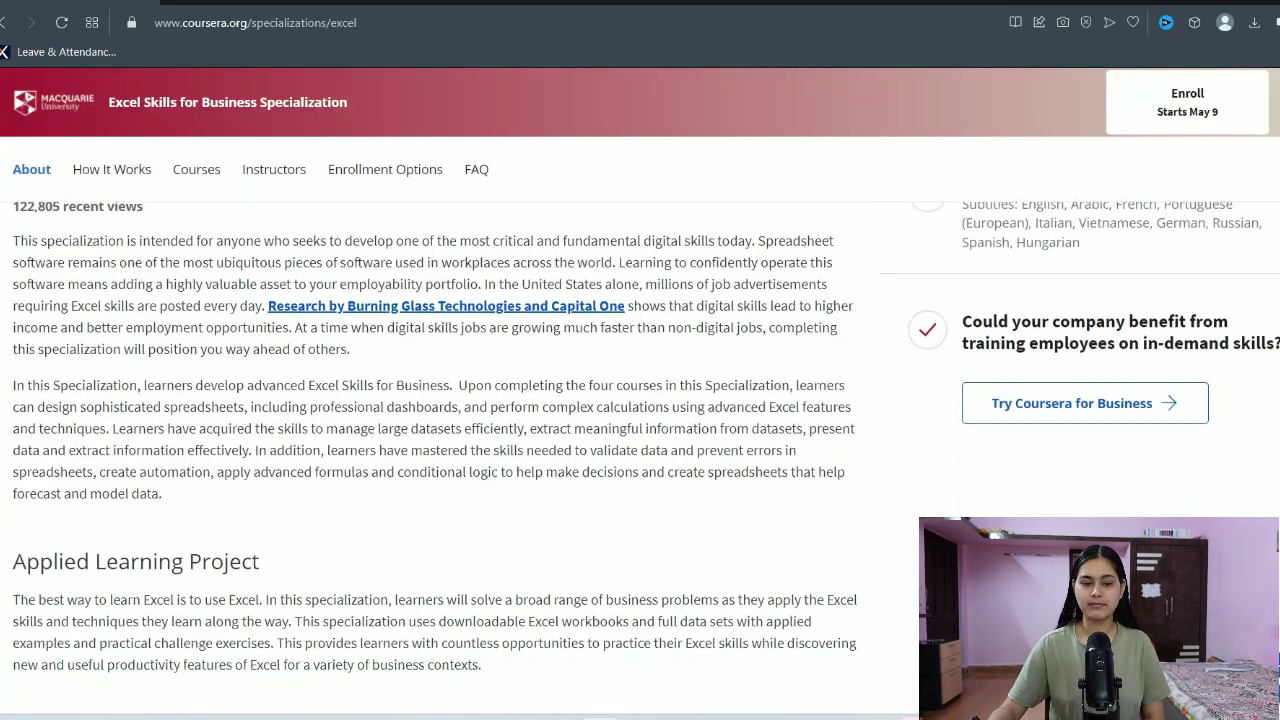
scroll(391, 537, "down", 10)
scroll(391, 537, "up", 3)
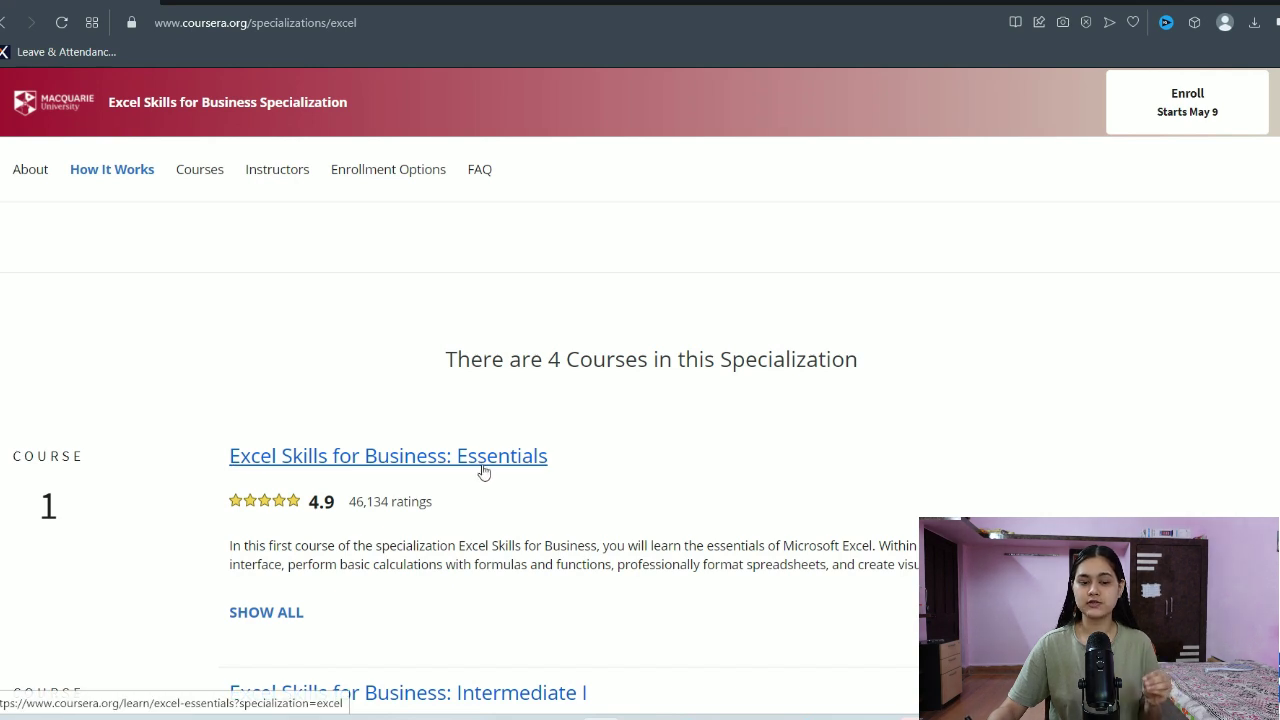
scroll(492, 500, "down", 2)
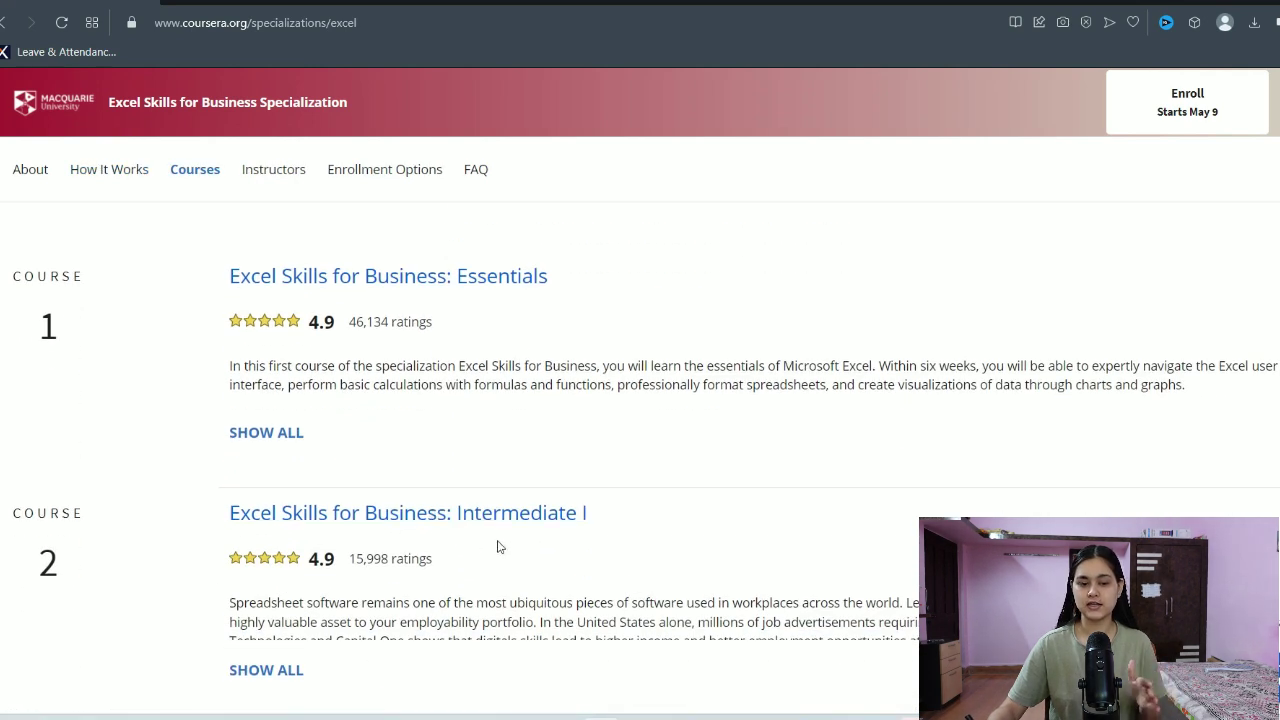
scroll(547, 538, "down", 3)
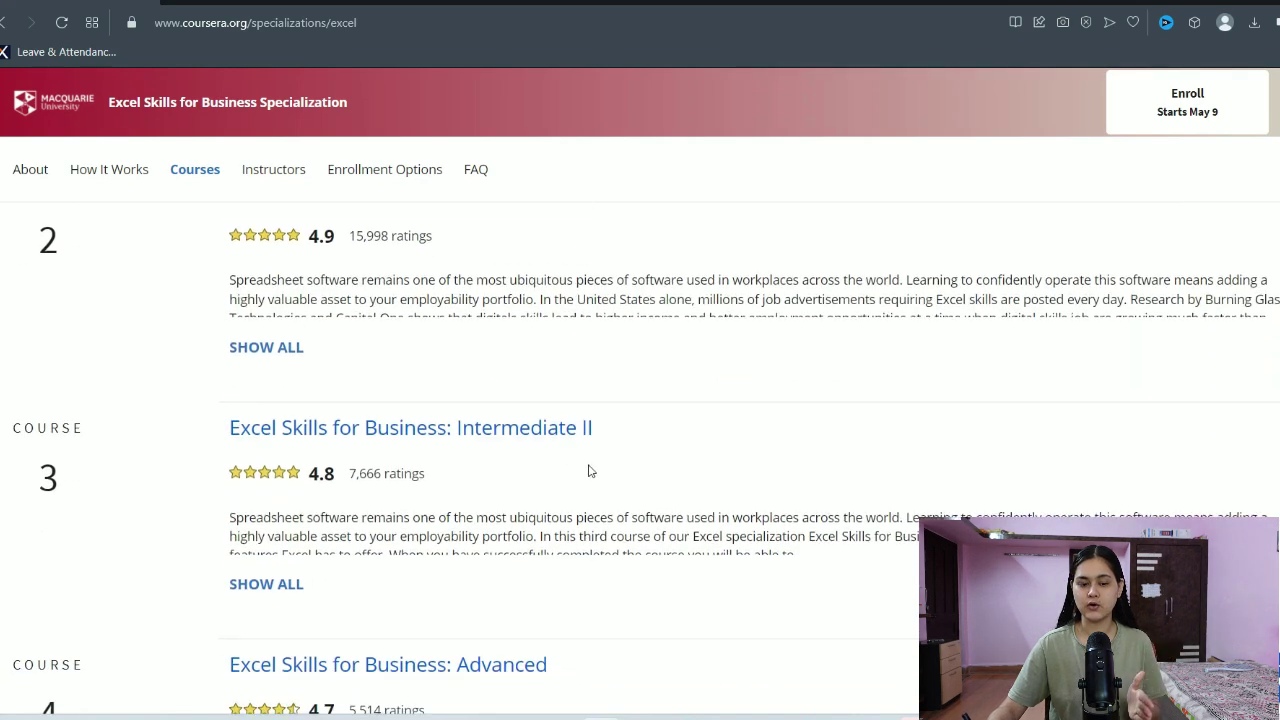
scroll(590, 471, "up", 5)
left_click(494, 443)
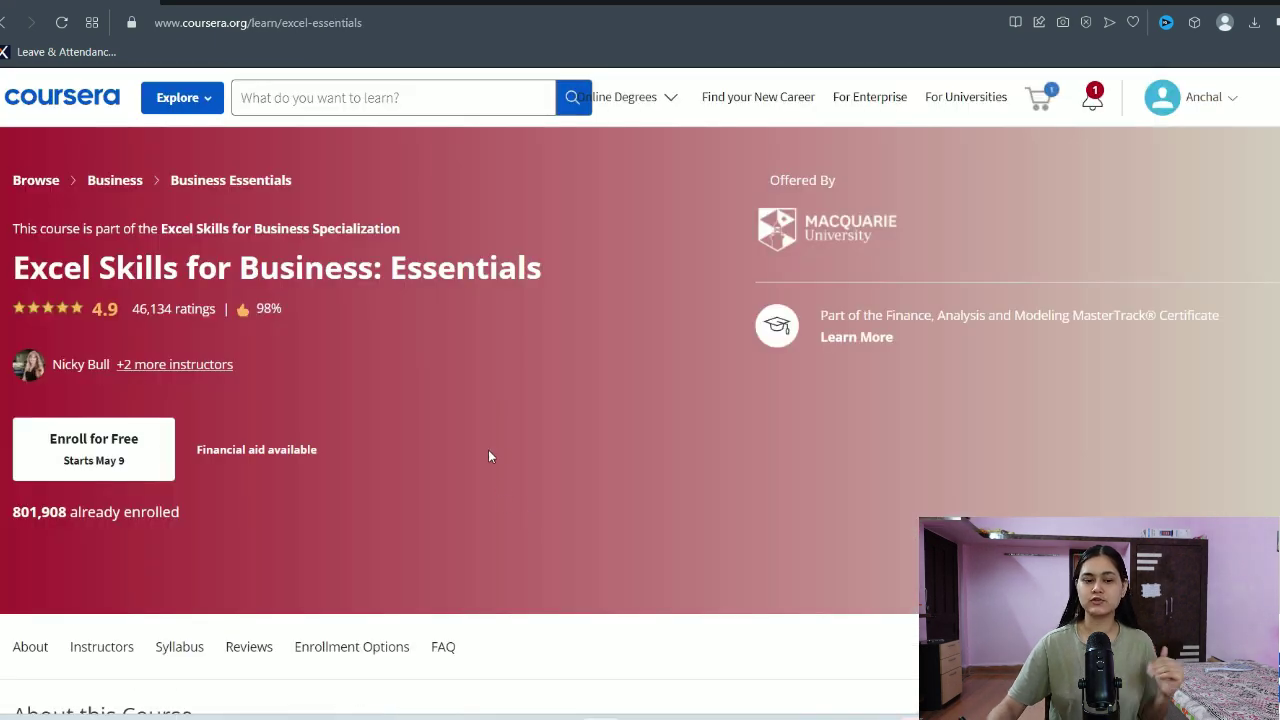
Start enrolling in Excel Skills for Business: Essentials and choose to audit the course
left_click(134, 450)
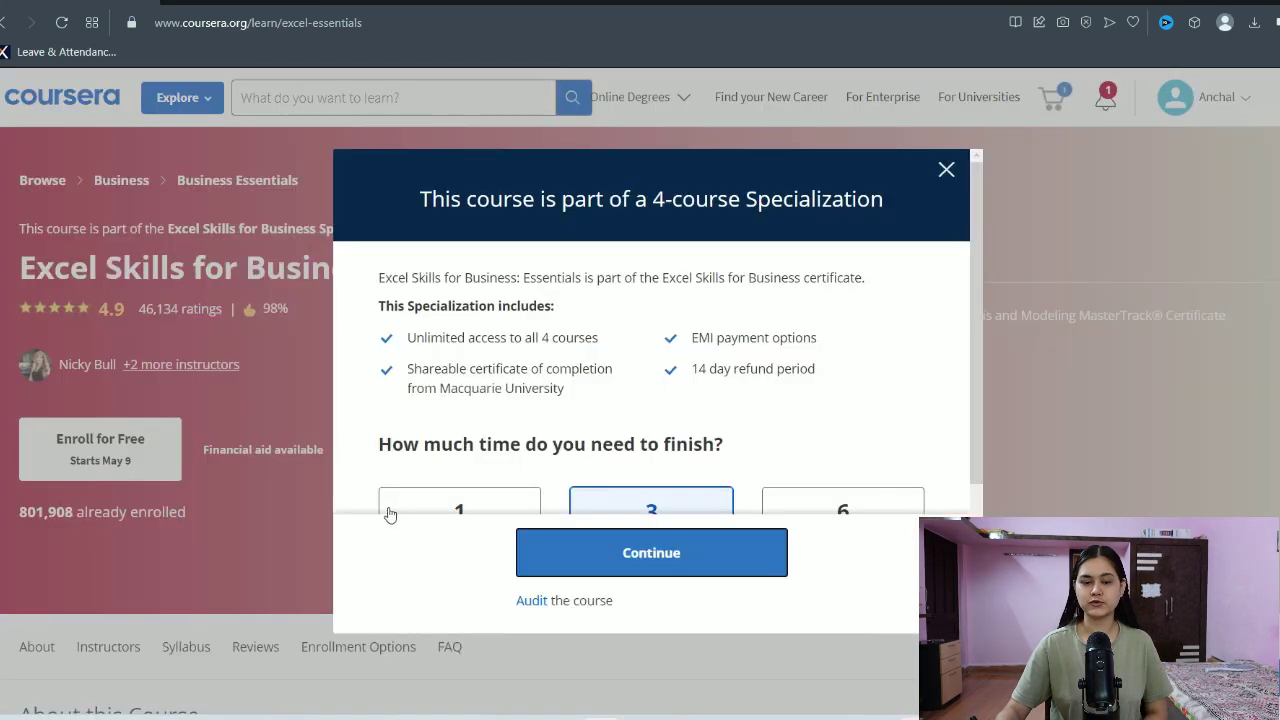
scroll(494, 329, "down", 2)
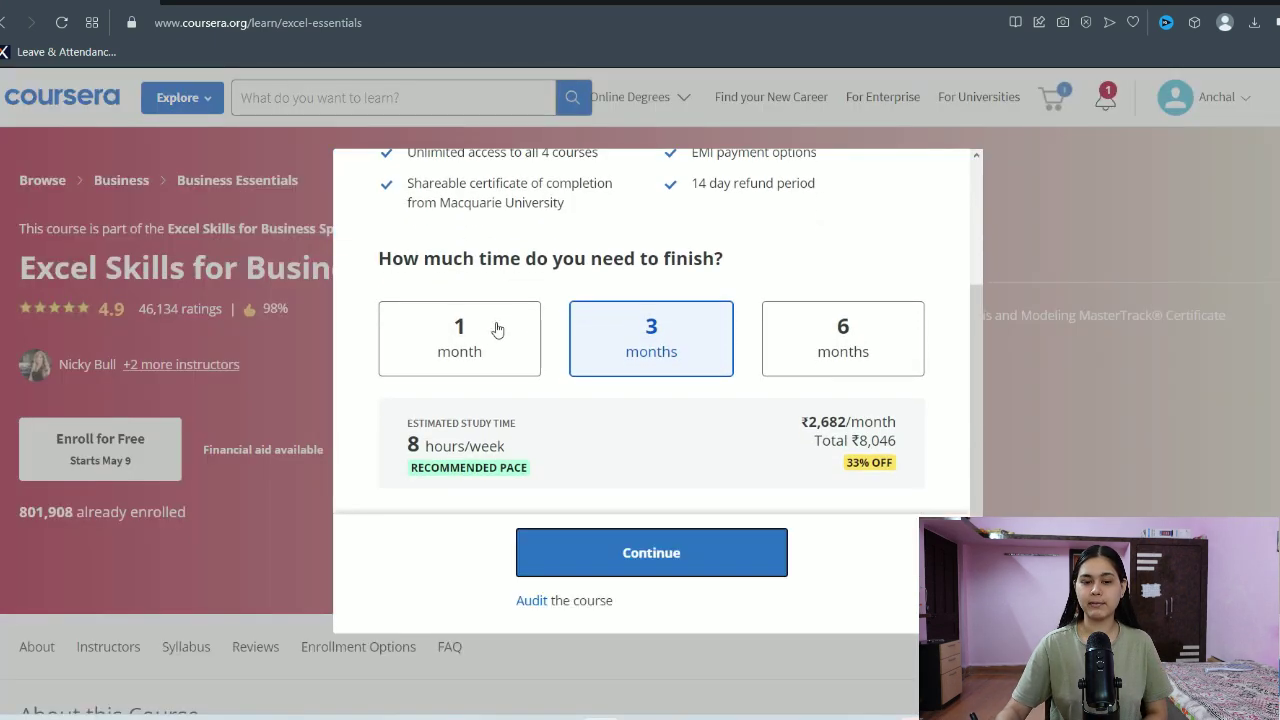
left_click(533, 602)
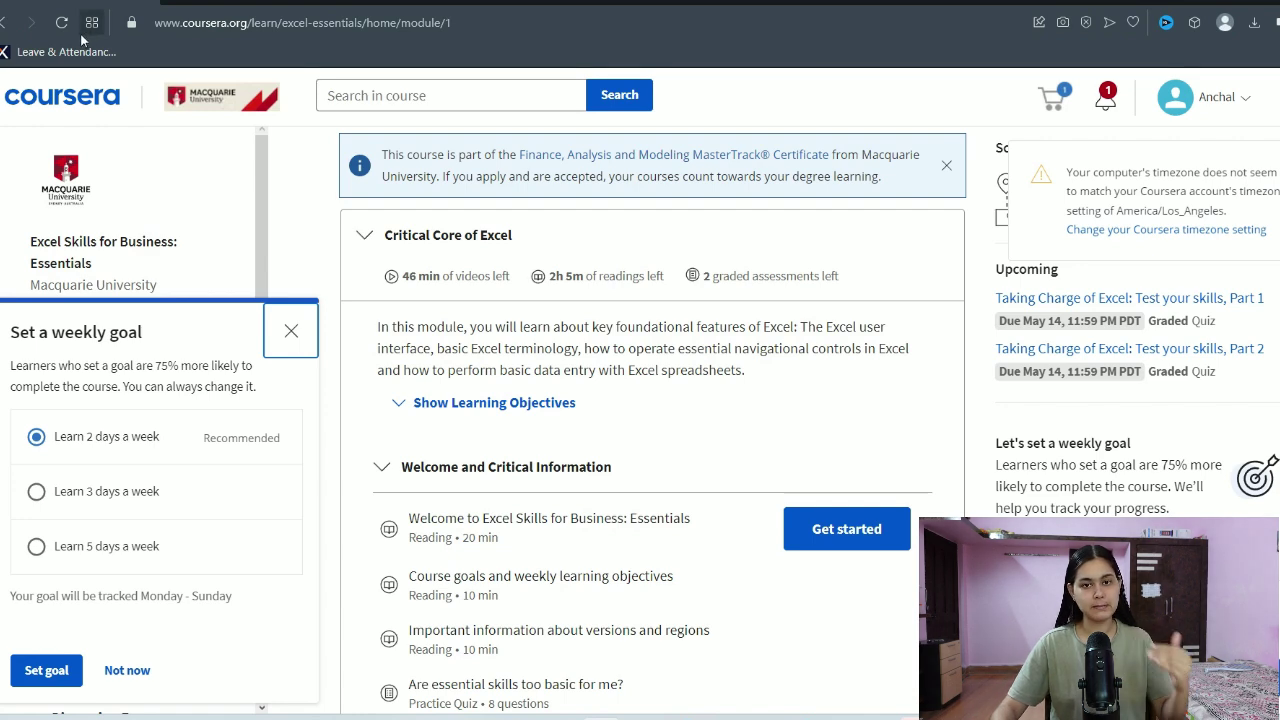
Return to the home page and open Google's Foundations of Business Intelligence course from the business analysis recommendations
left_click(3, 22)
scroll(602, 455, "right", 3)
scroll(602, 455, "right", 5)
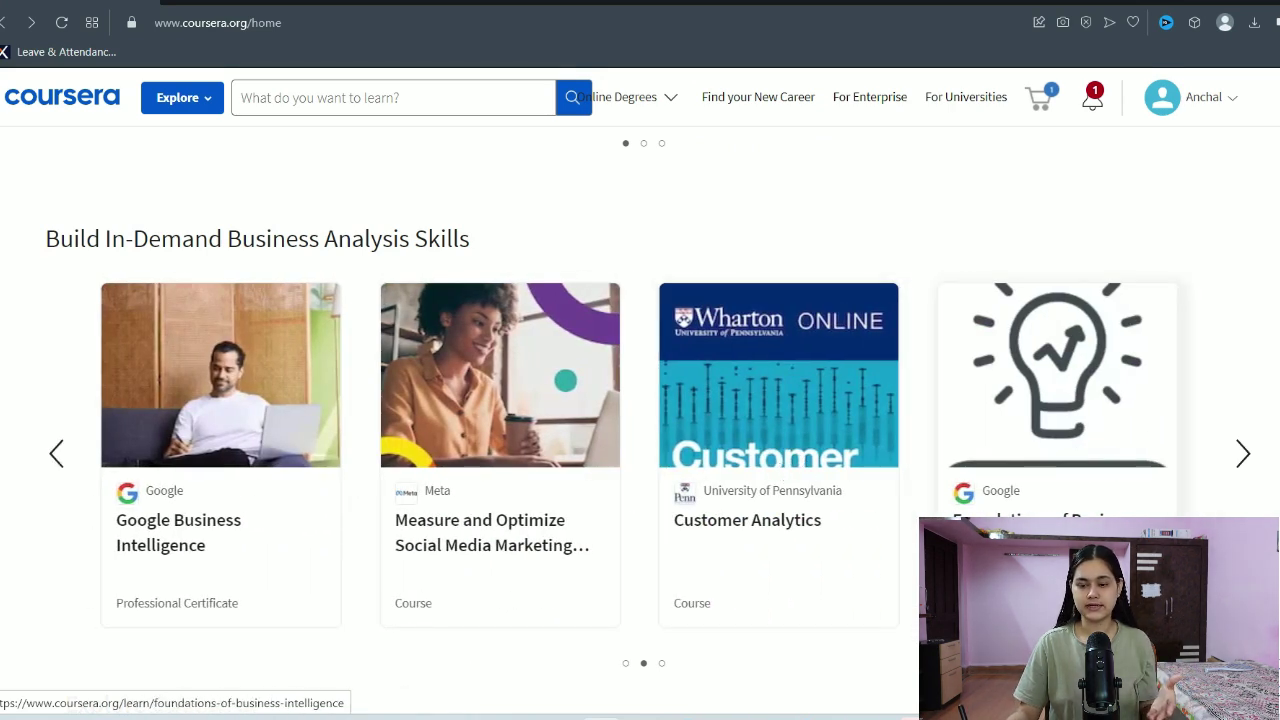
left_click(1040, 545)
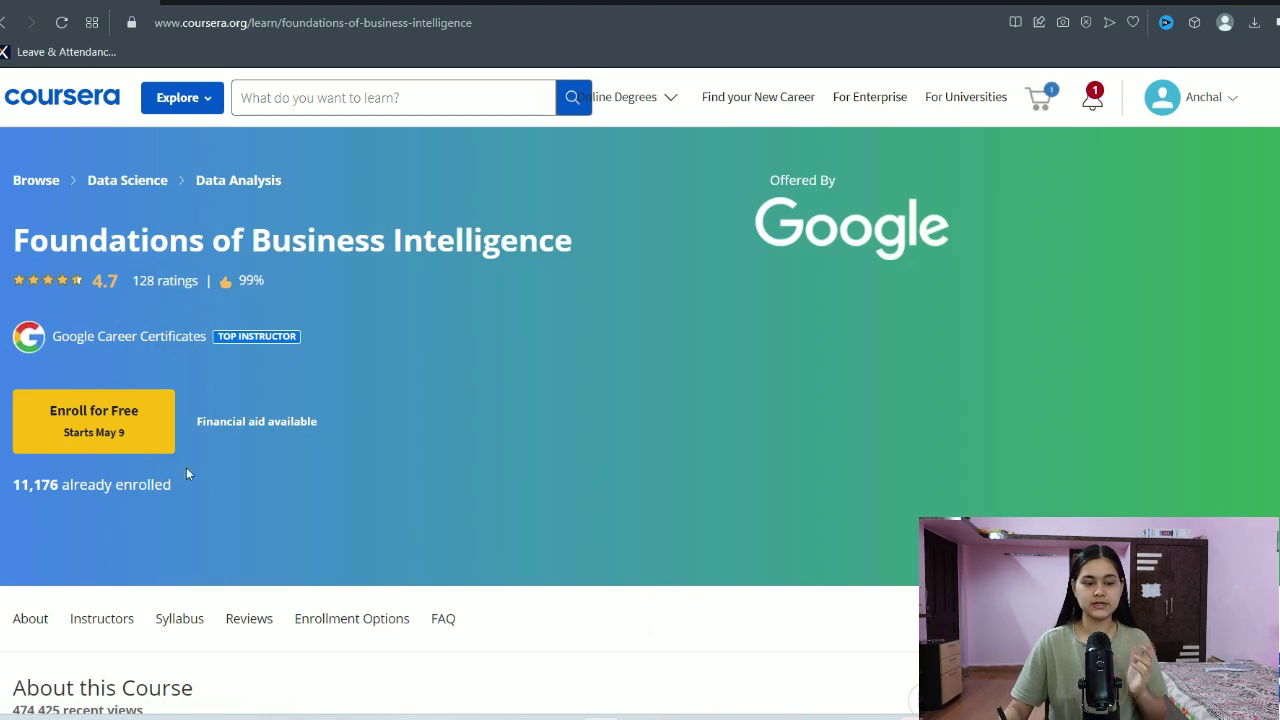
Check the enrollment durations and prices for Foundations of Business Intelligence, and dismiss the offer without enrolling
left_click(129, 429)
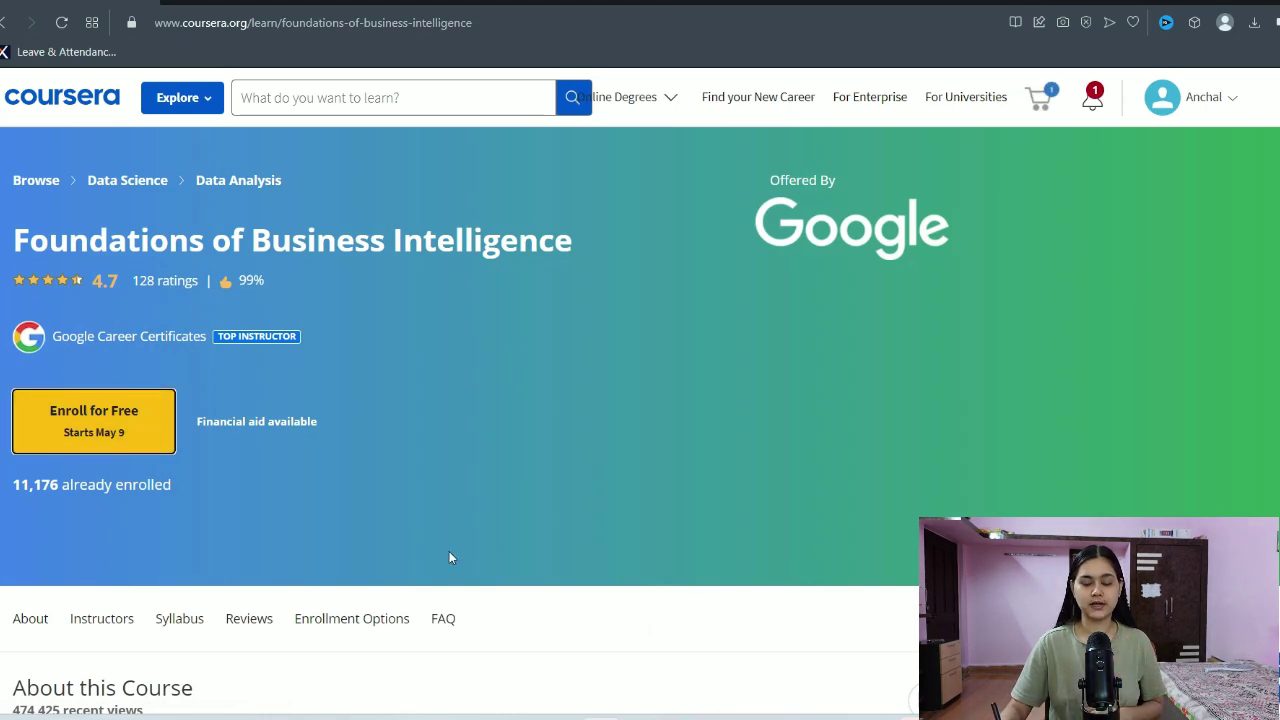
scroll(474, 509, "down", 2)
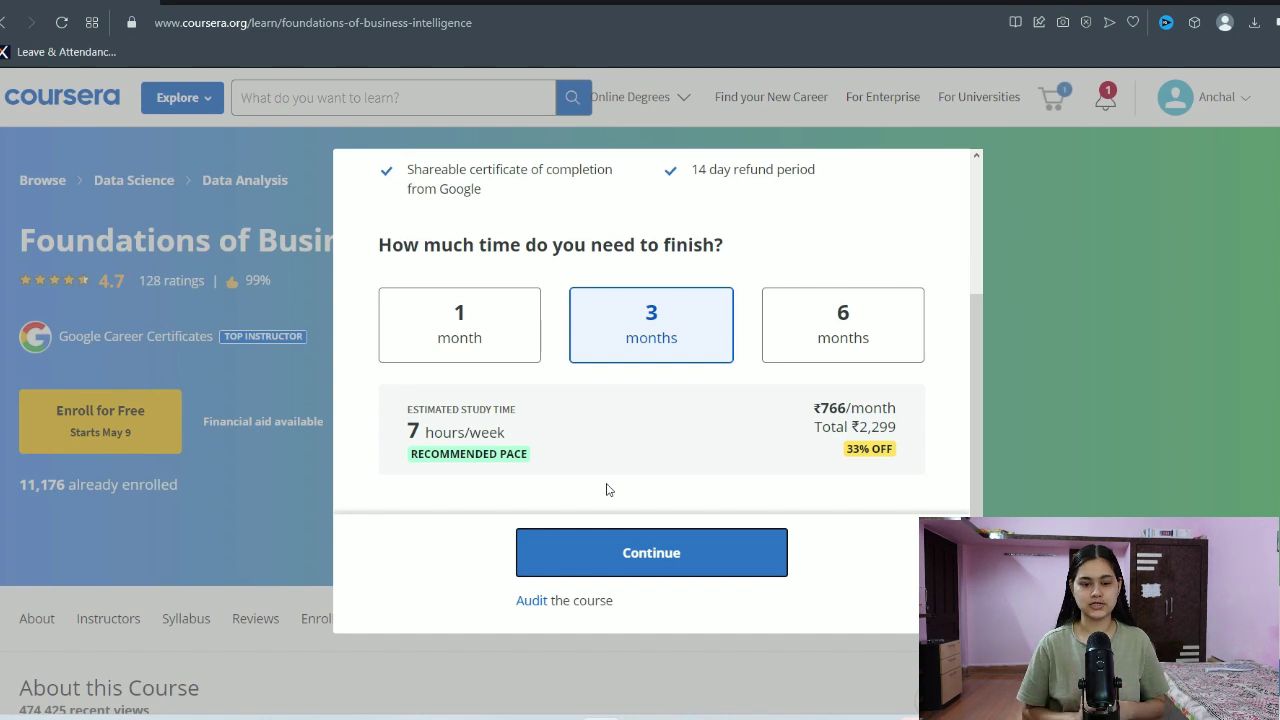
left_click(1040, 290)
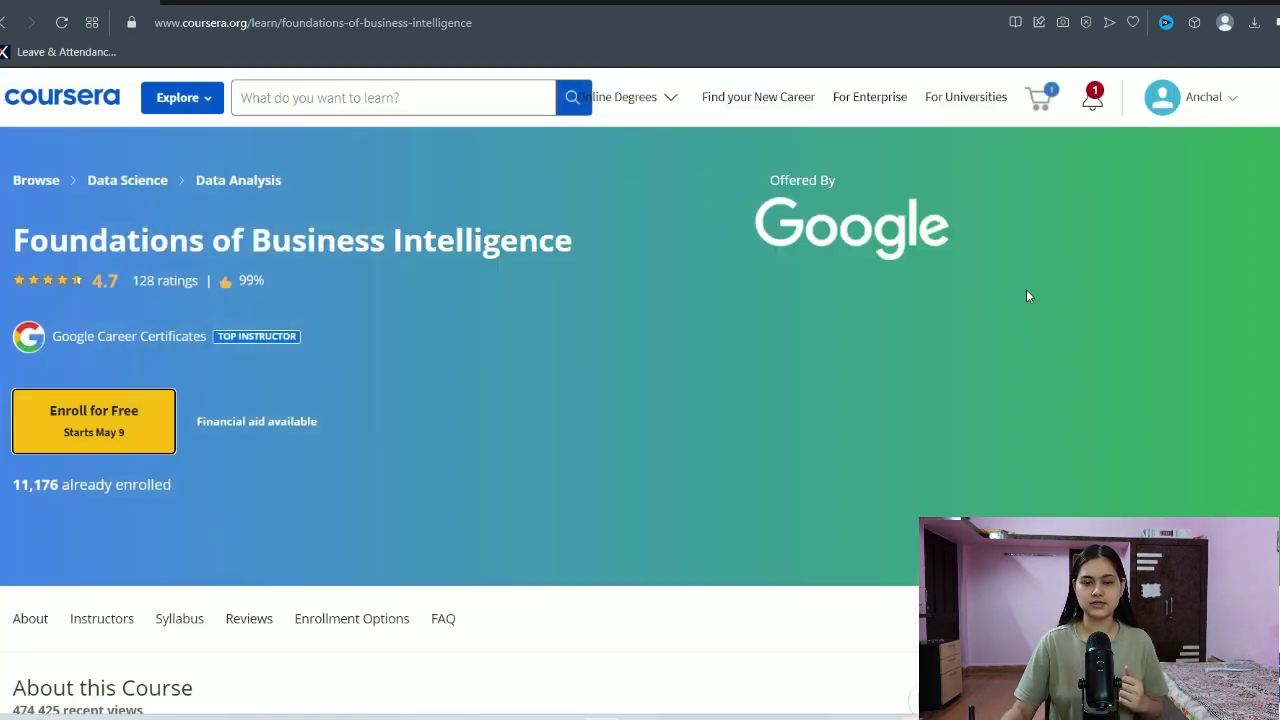
Start the course's financial aid application, keeping College degree as education, 0 INR as annual income and Student as employment status
left_click(281, 423)
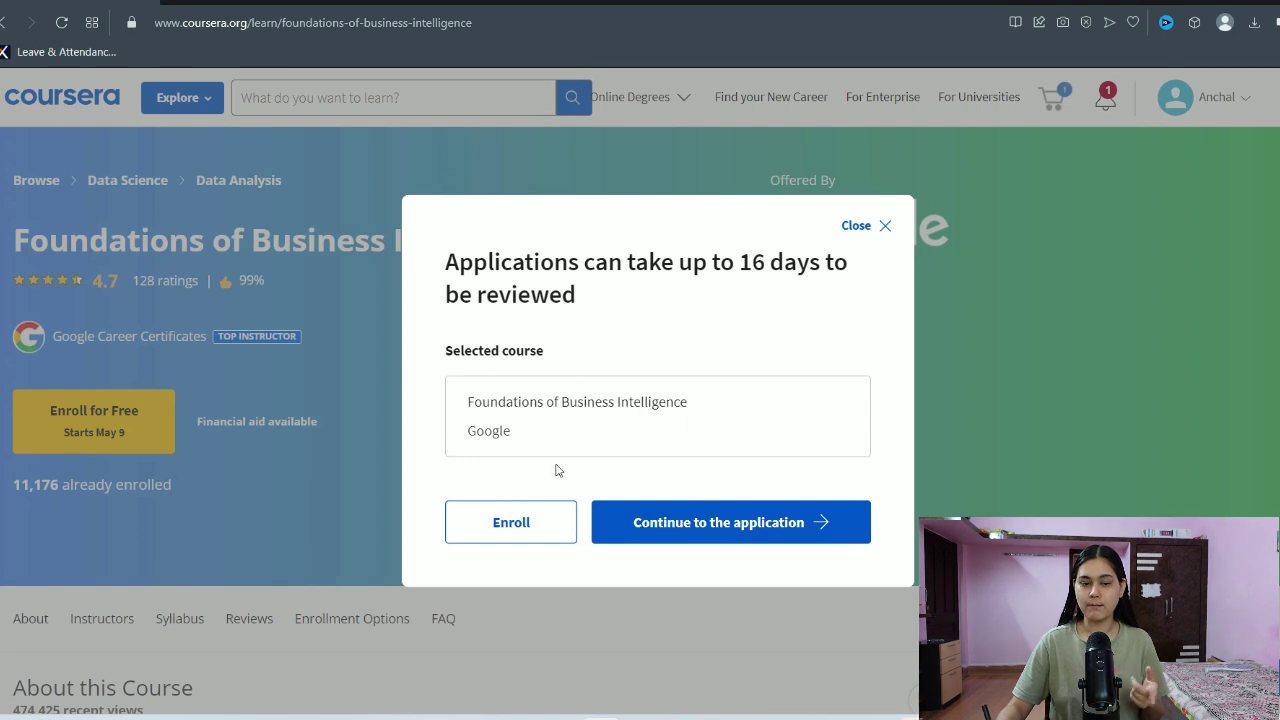
left_click(704, 527)
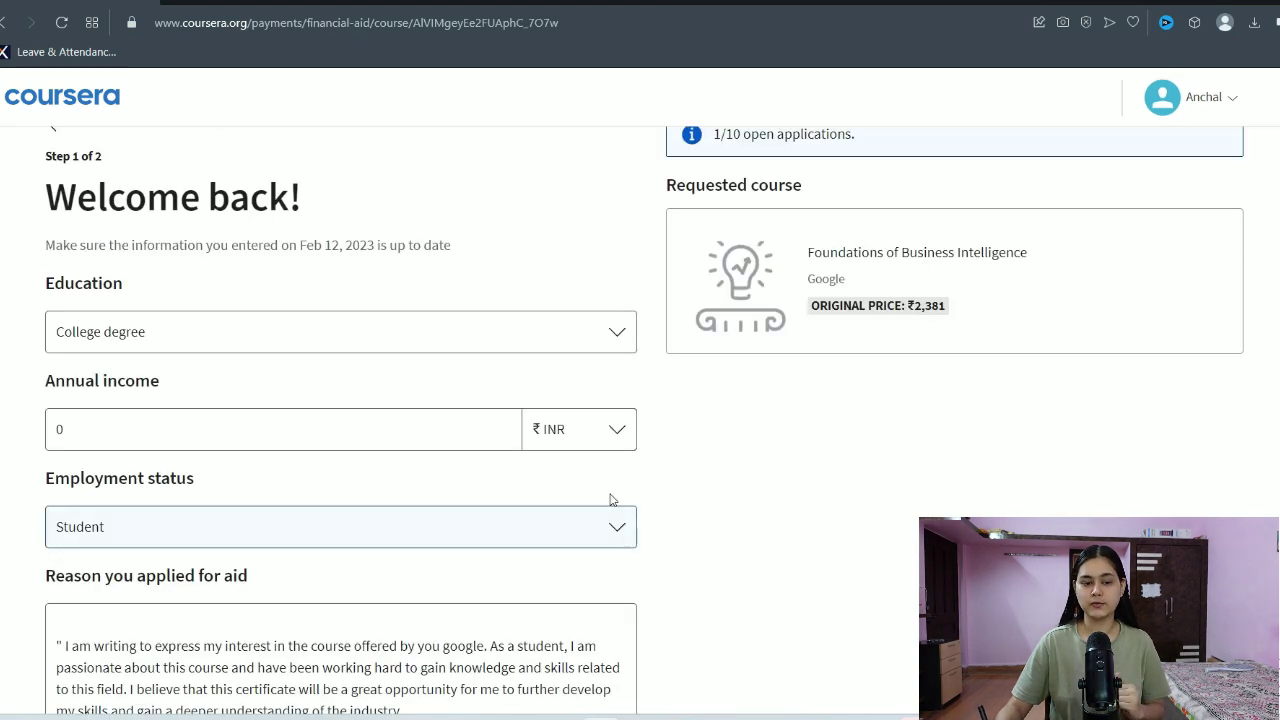
left_click(548, 346)
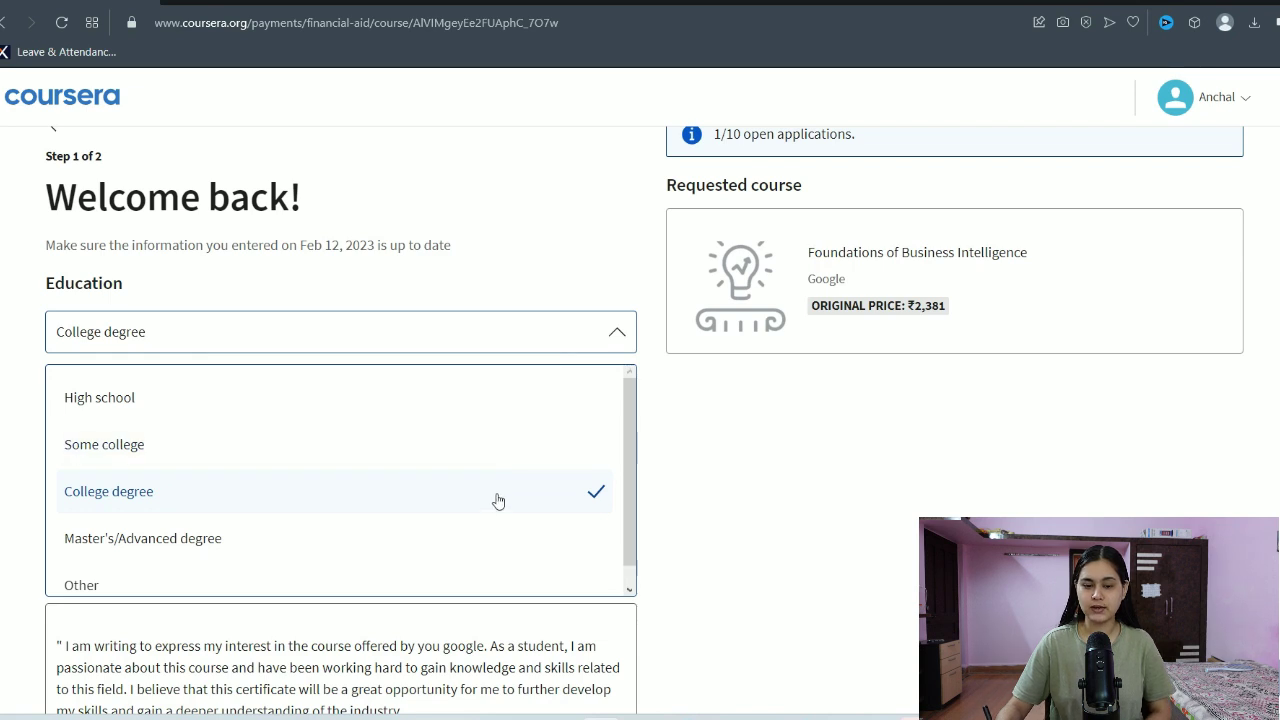
key("Escape")
key("Tab")
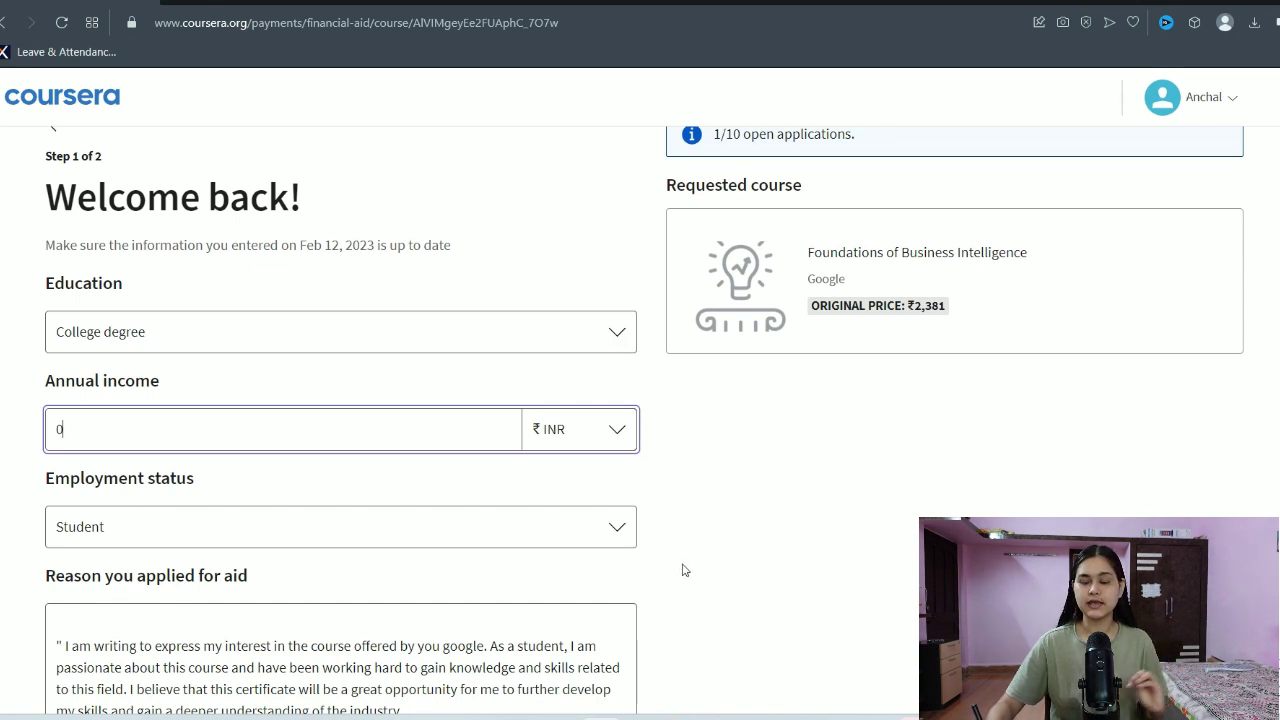
left_click(620, 535)
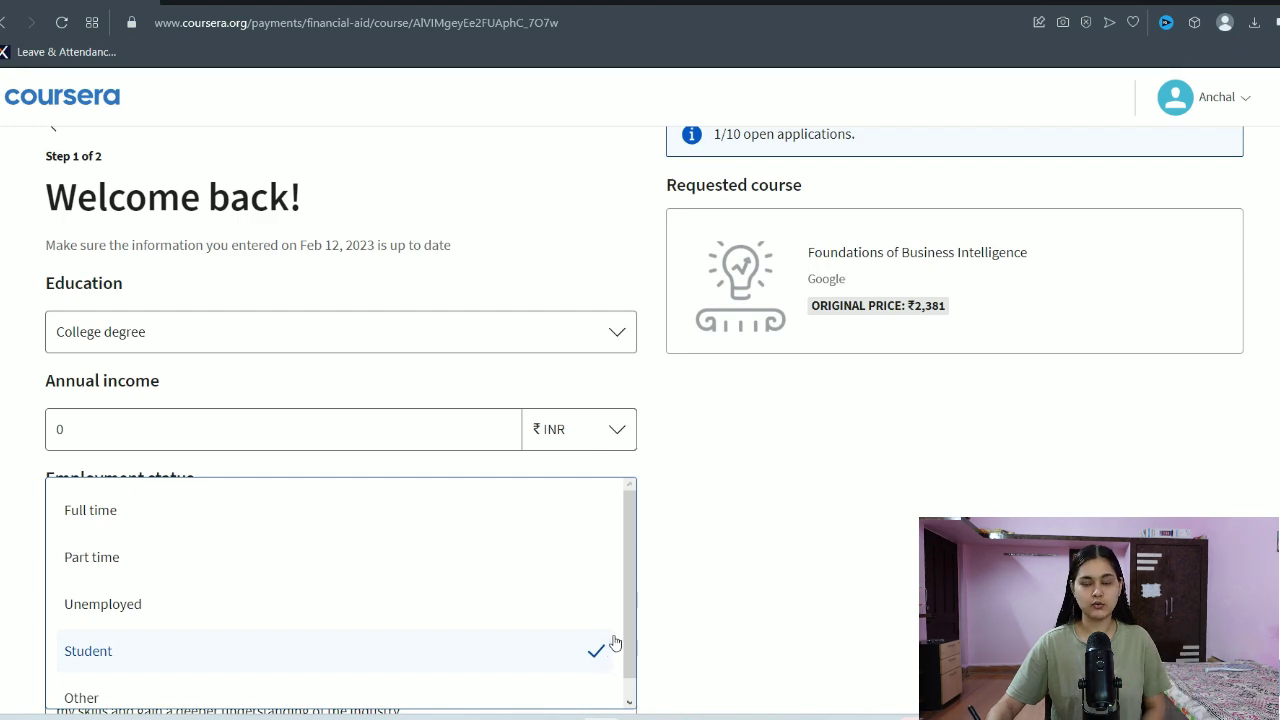
left_click(741, 557)
Review the reason for applying, confirm that all information is up to date, and continue to the second part of the application
scroll(694, 634, "down", 1)
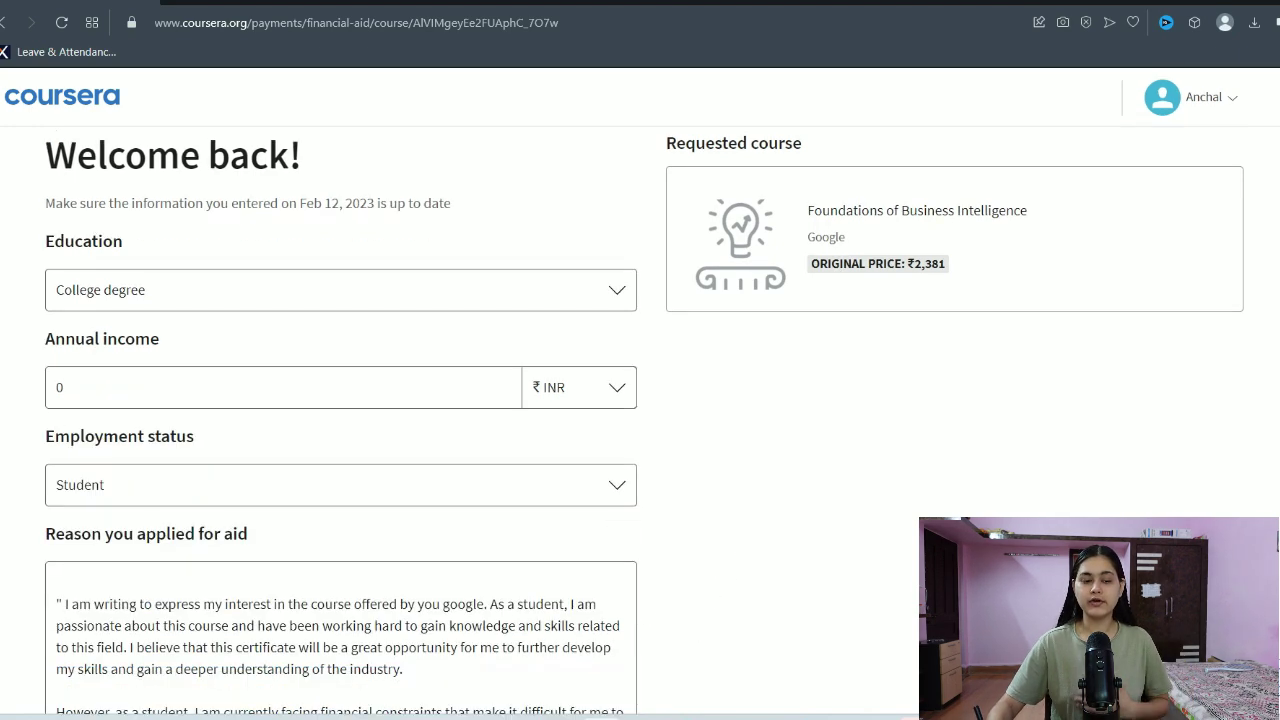
scroll(712, 500, "down", 2)
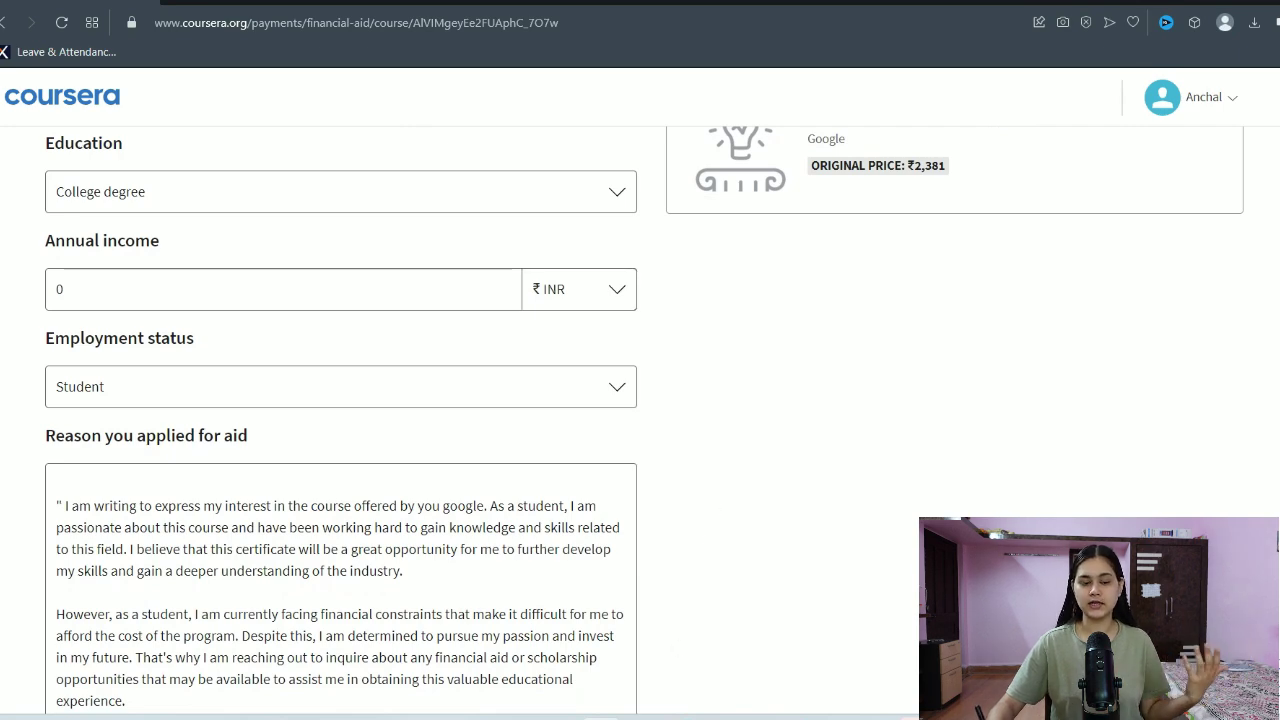
scroll(683, 632, "down", 10)
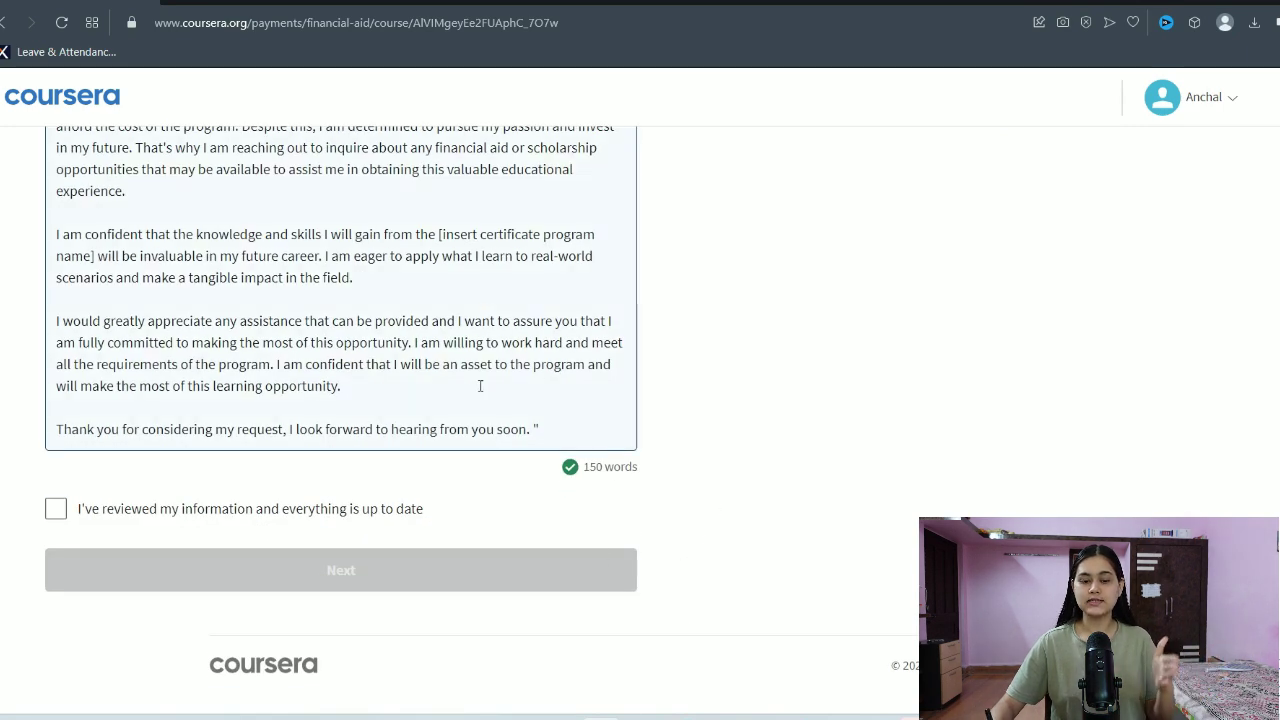
left_click(57, 512)
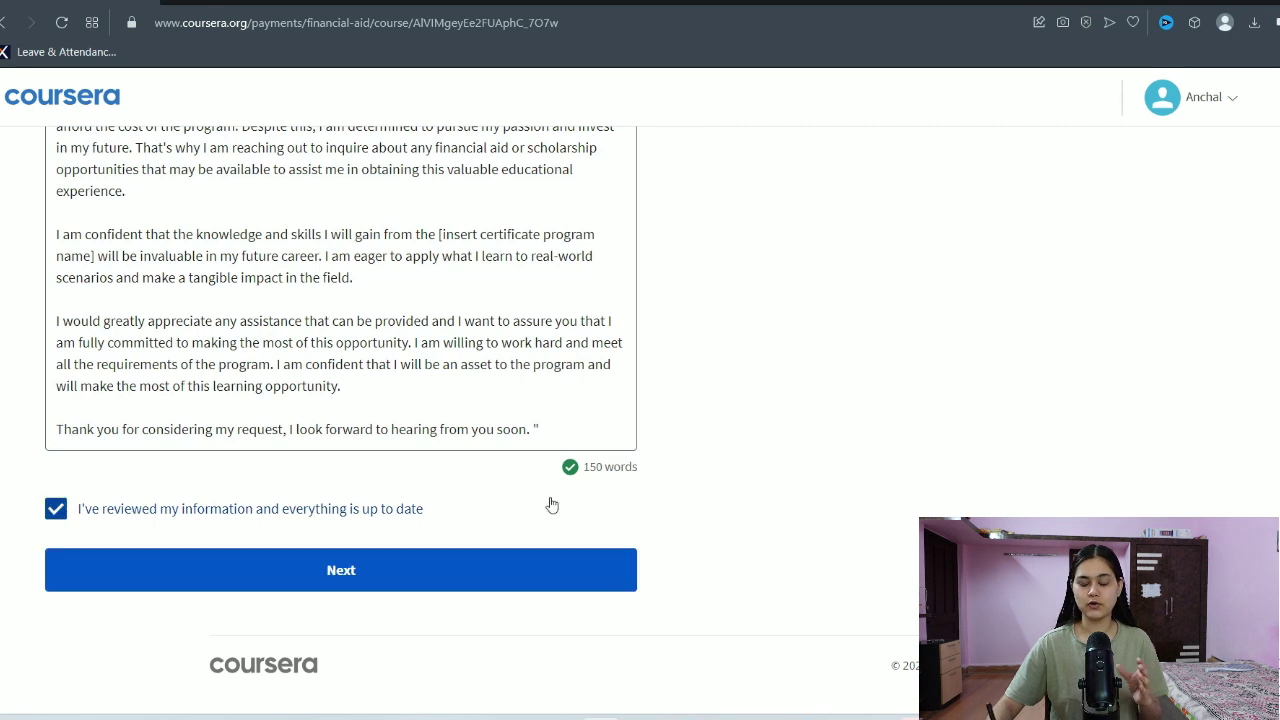
left_click(531, 582)
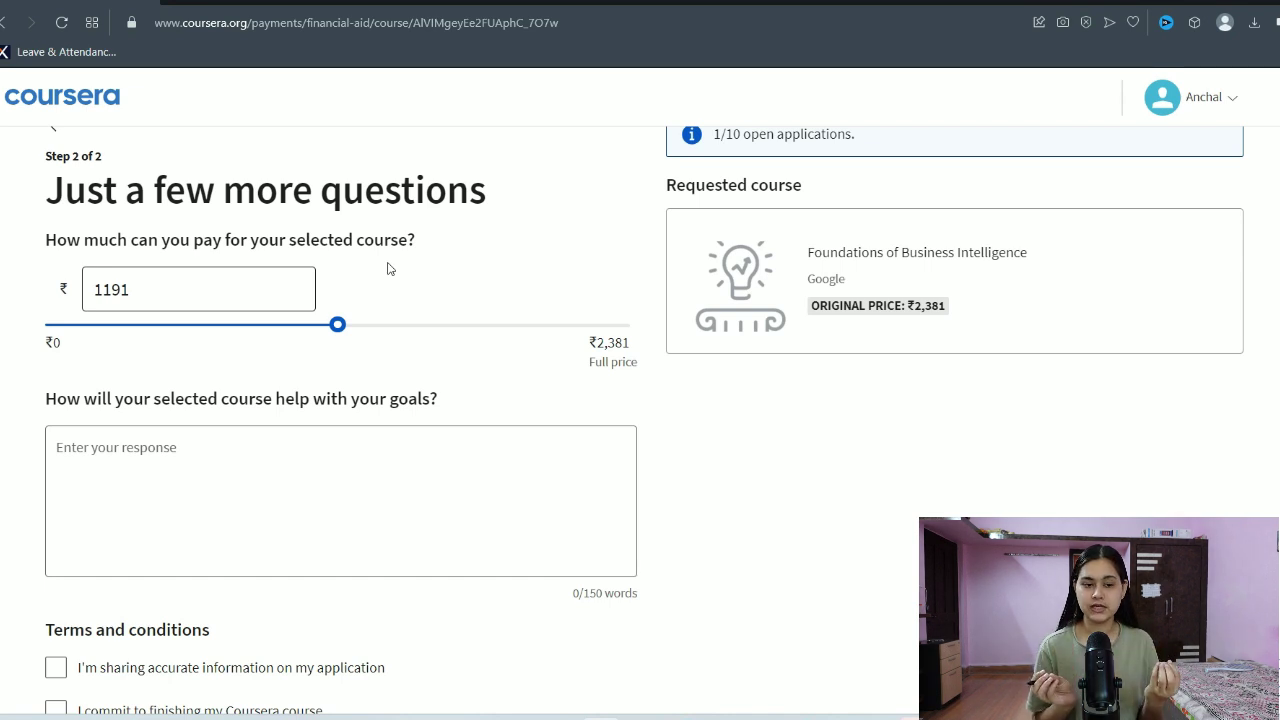
Set the amount payable for the course to ₹0 and accept both statements under the terms and conditions
mouse_move(78, 325)
left_mouse_down()
mouse_move(100, 325)
mouse_move(65, 324)
left_mouse_up()
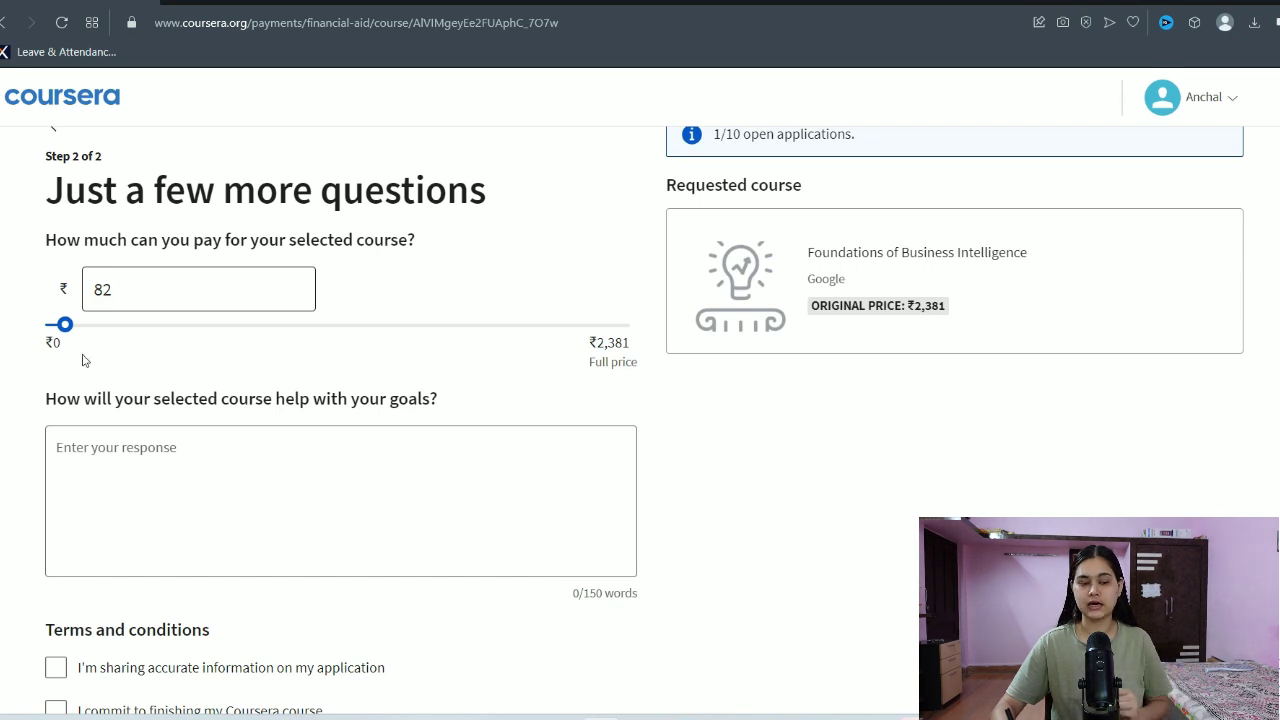
left_click_drag(50, 330, 15, 356)
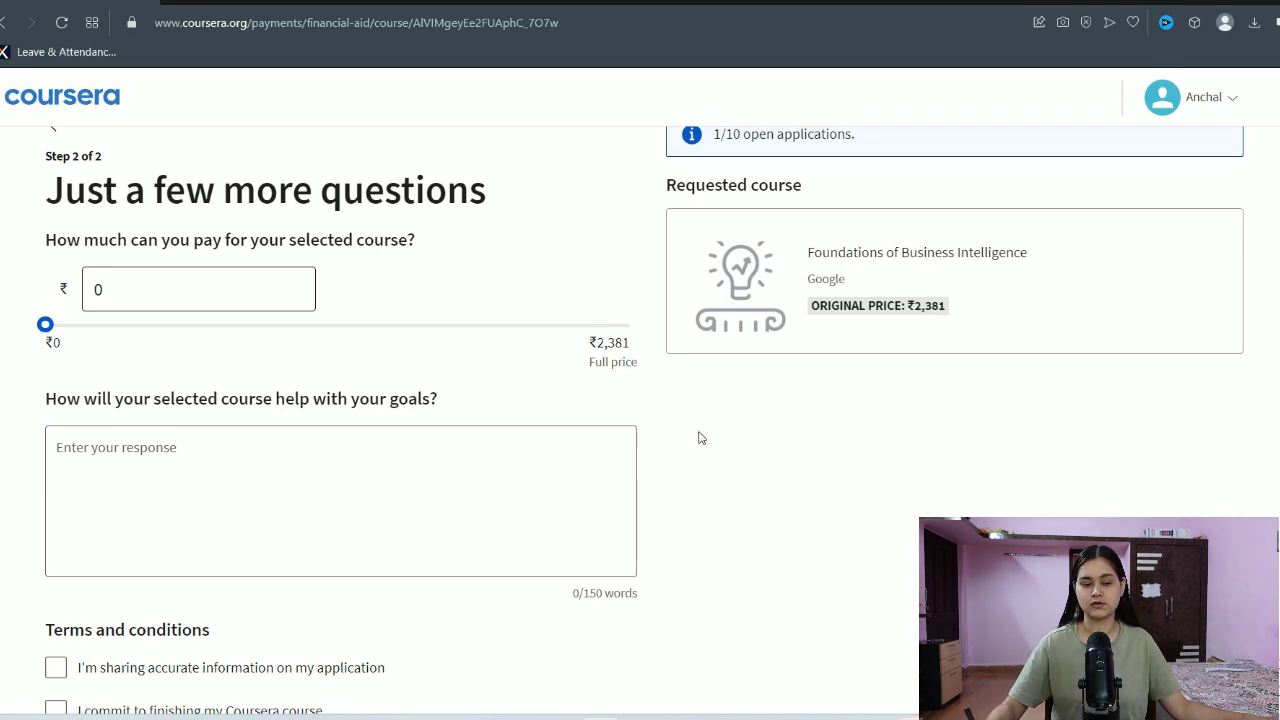
scroll(723, 334, "down", 2)
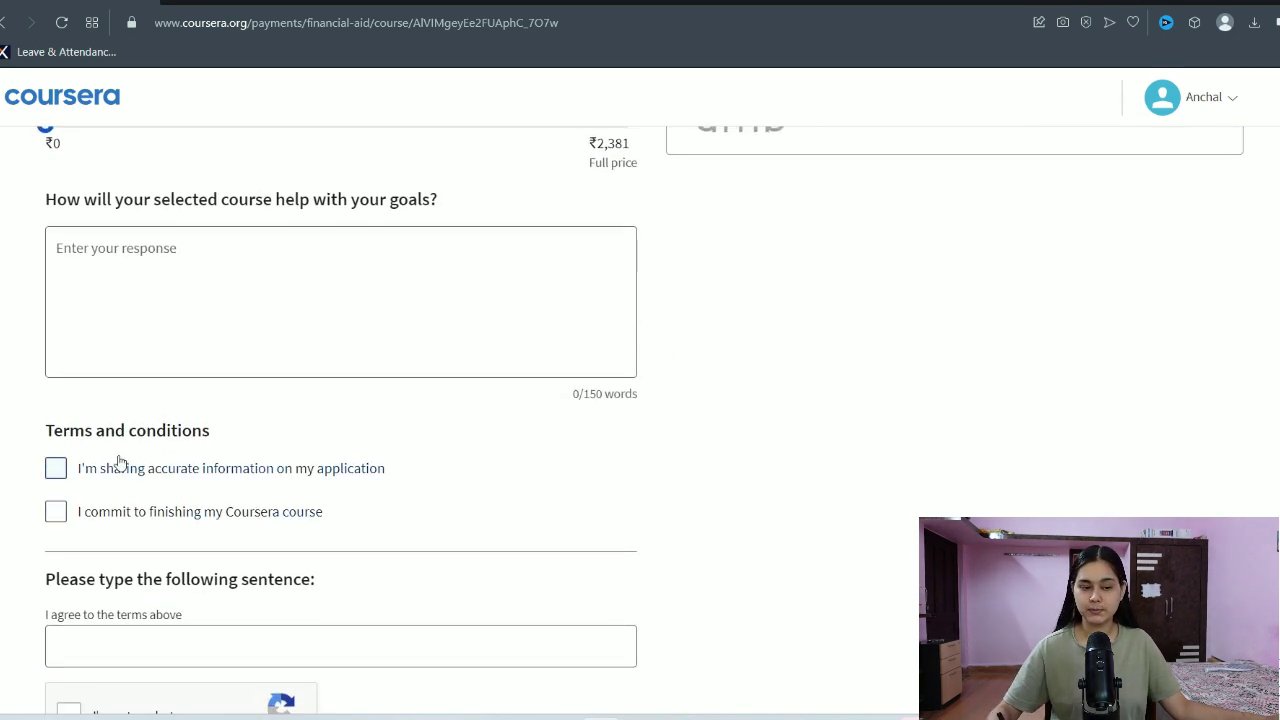
left_click(55, 468)
left_click(55, 511)
Complete the reCAPTCHA check and enter "I agree to the terms above" as the agreement sentence
scroll(51, 526, "down", 2)
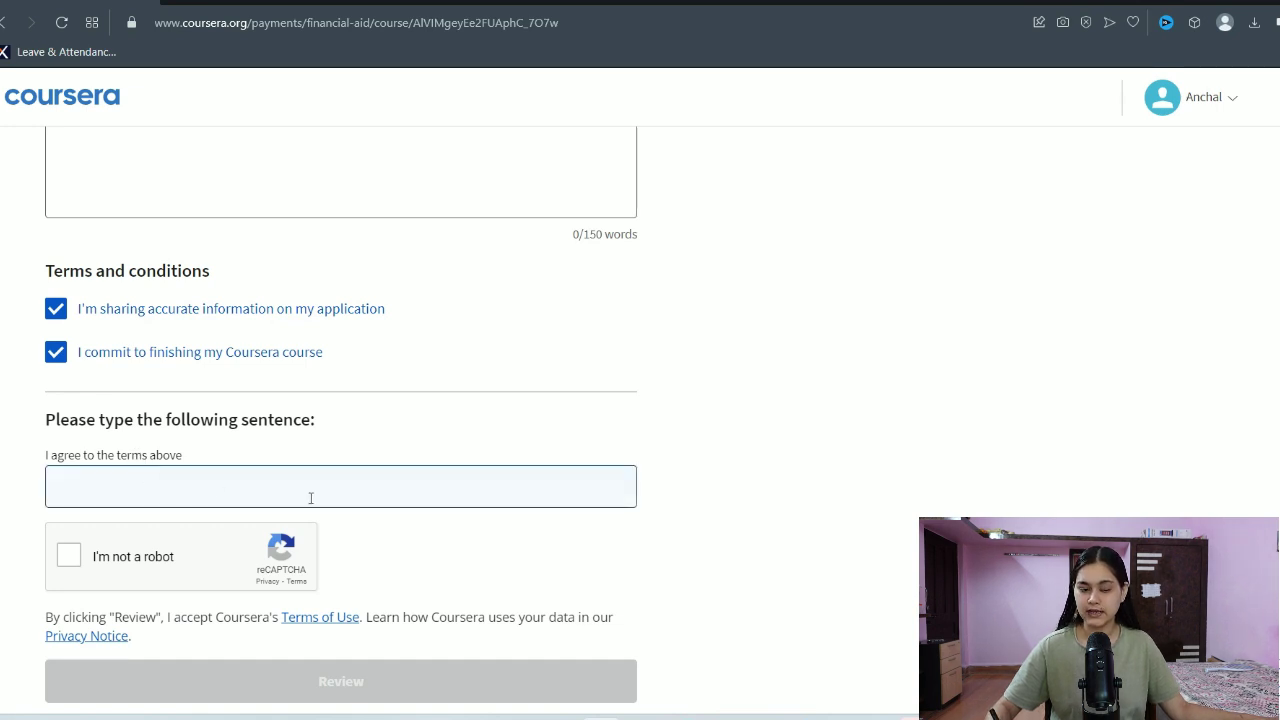
left_click(68, 555)
left_click(144, 483)
type("I agree to the terms above")
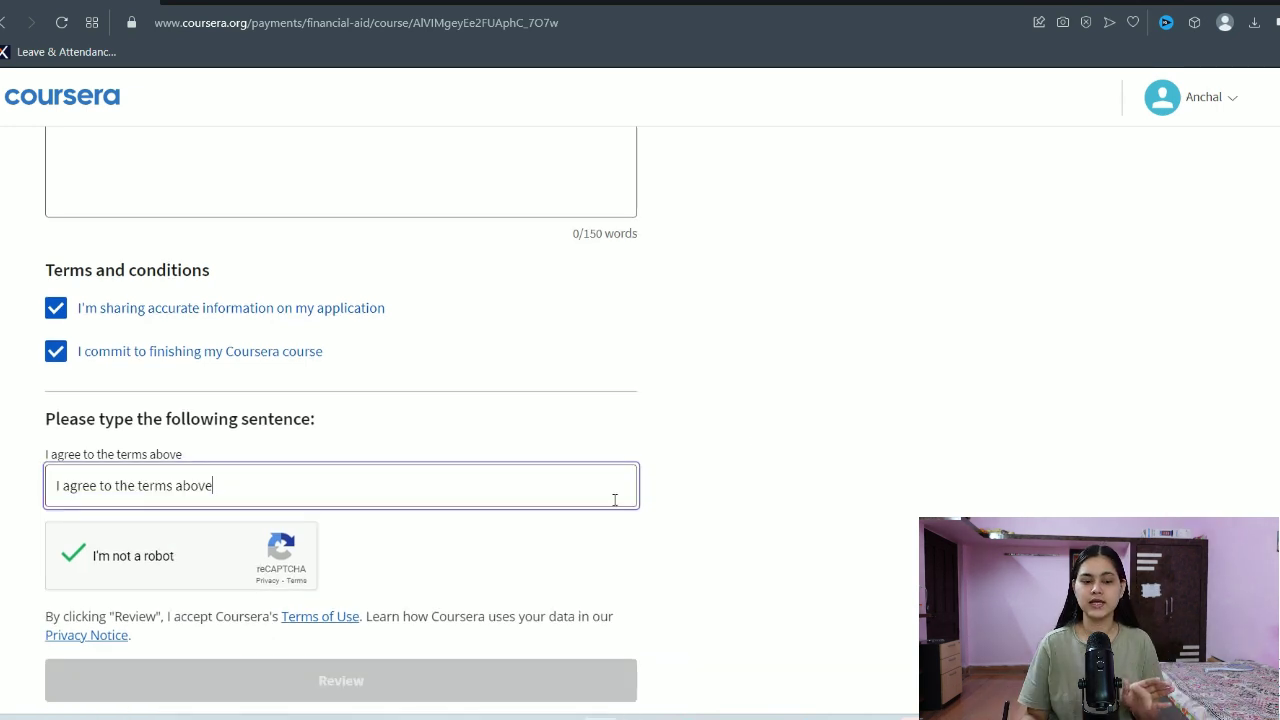
scroll(615, 500, "down", 1)
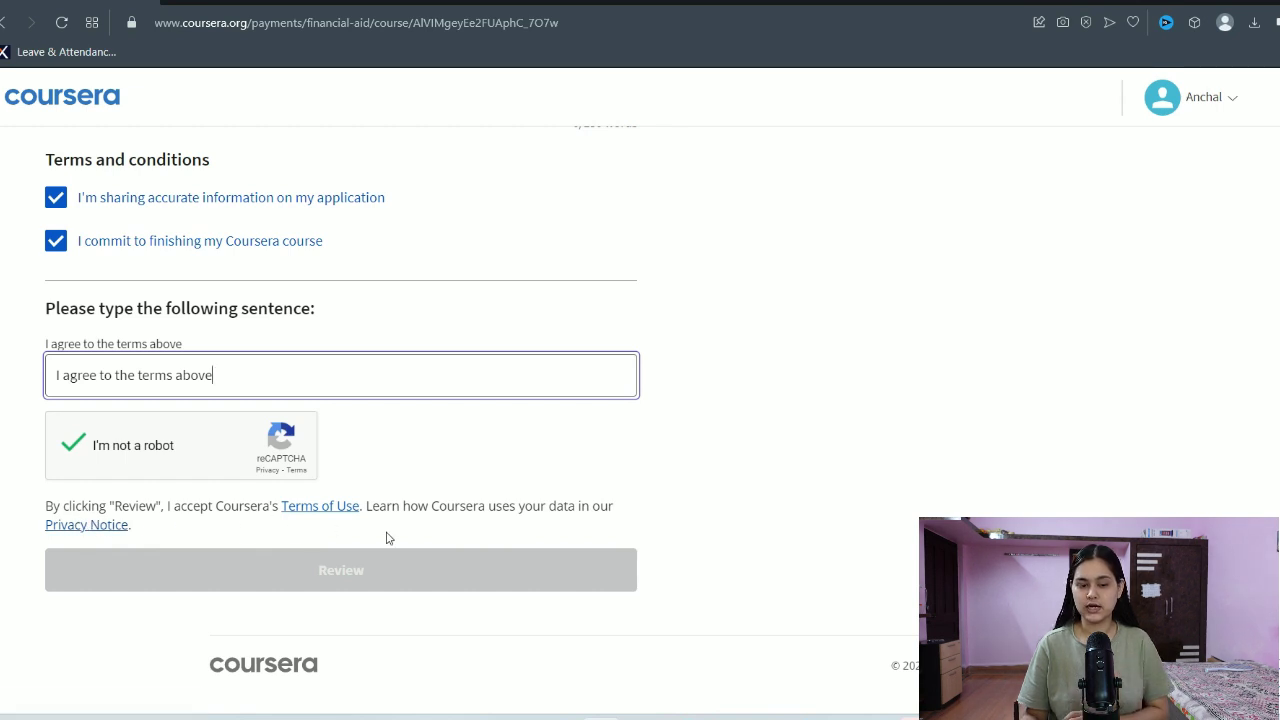
scroll(367, 435, "up", 4)
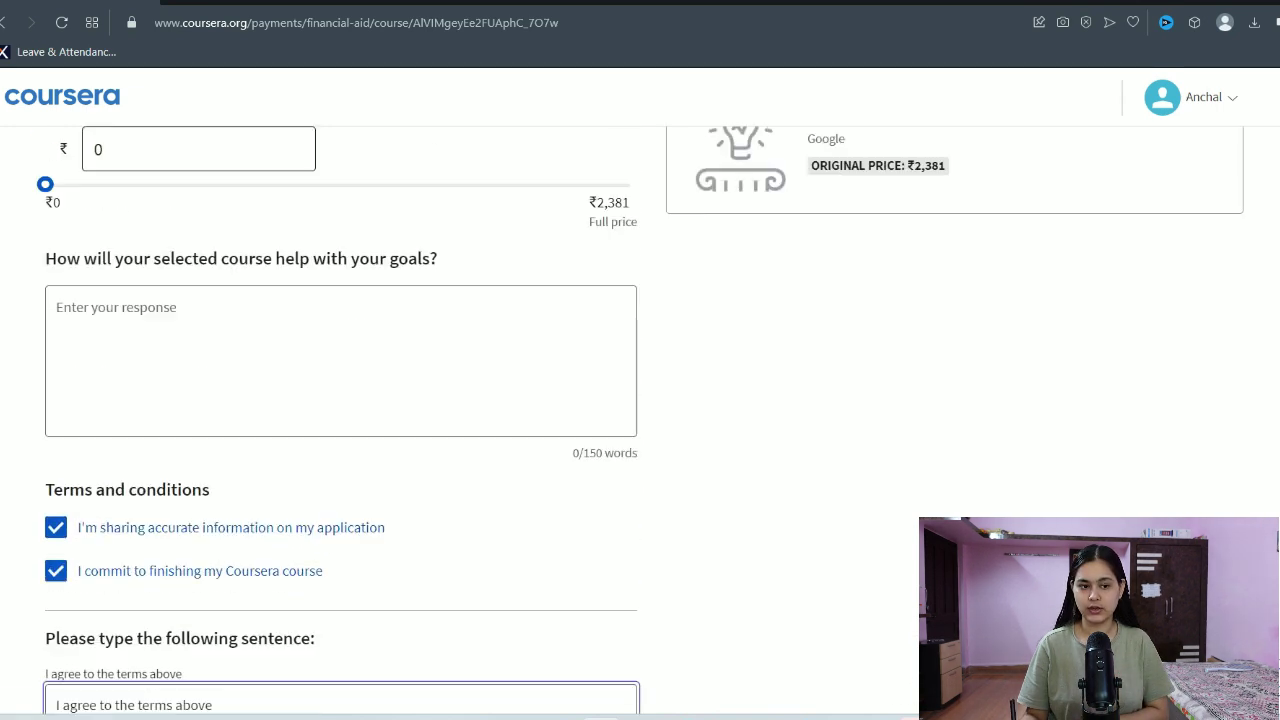
scroll(386, 420, "down", 4)
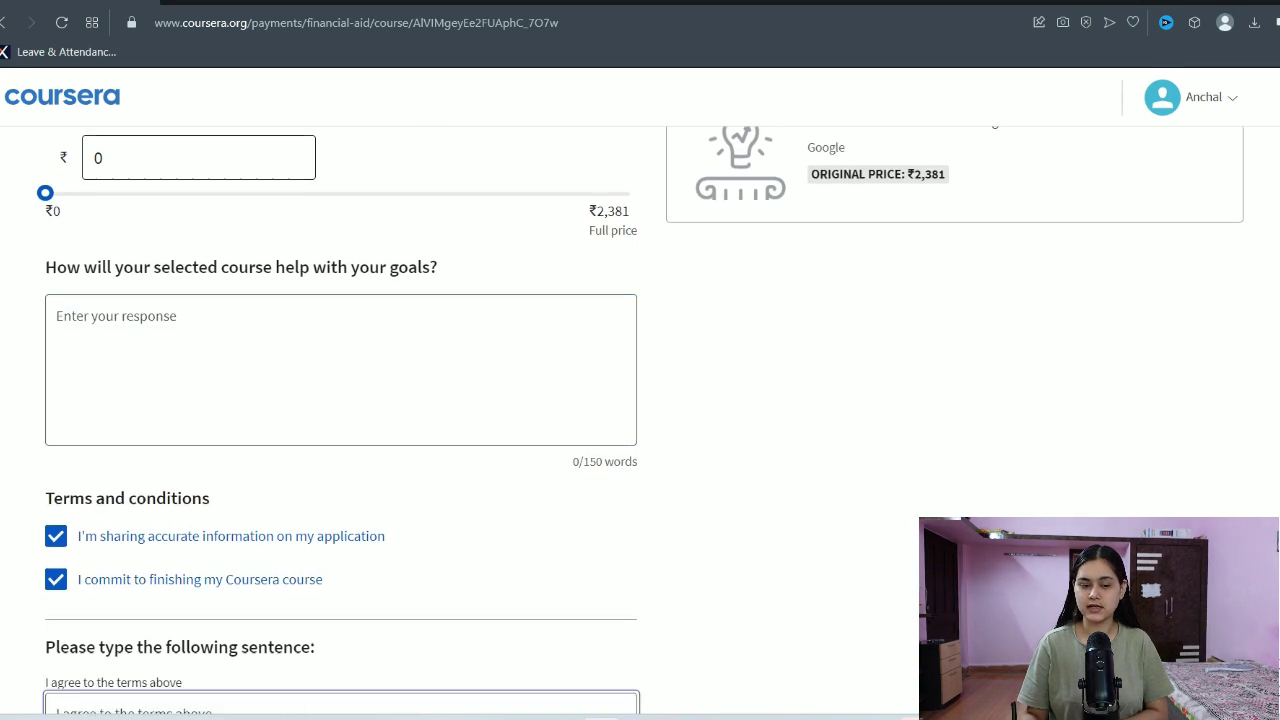